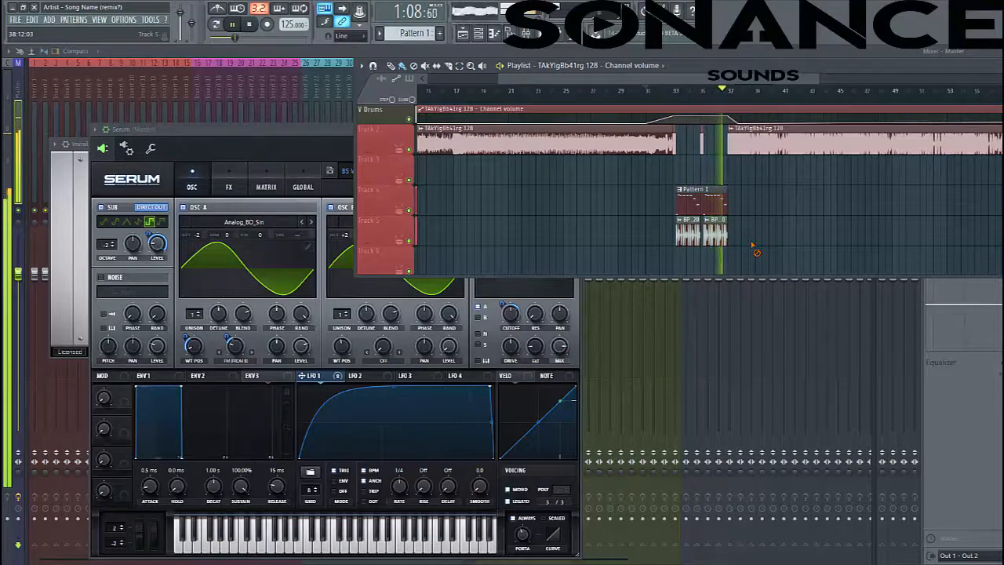
Stop playback and reset the Serum instrument to its init preset
key(space)
click(504, 429)
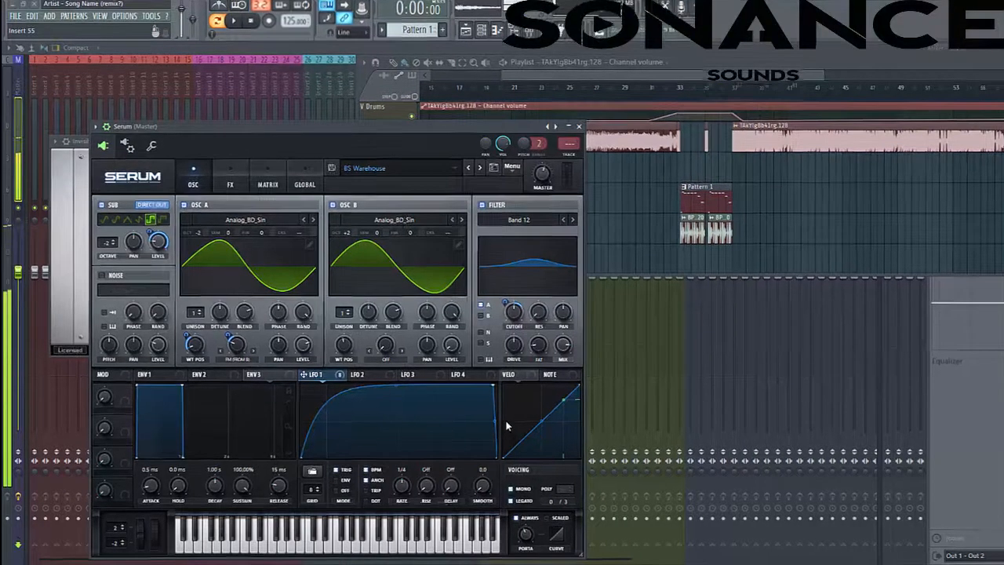
click(510, 170)
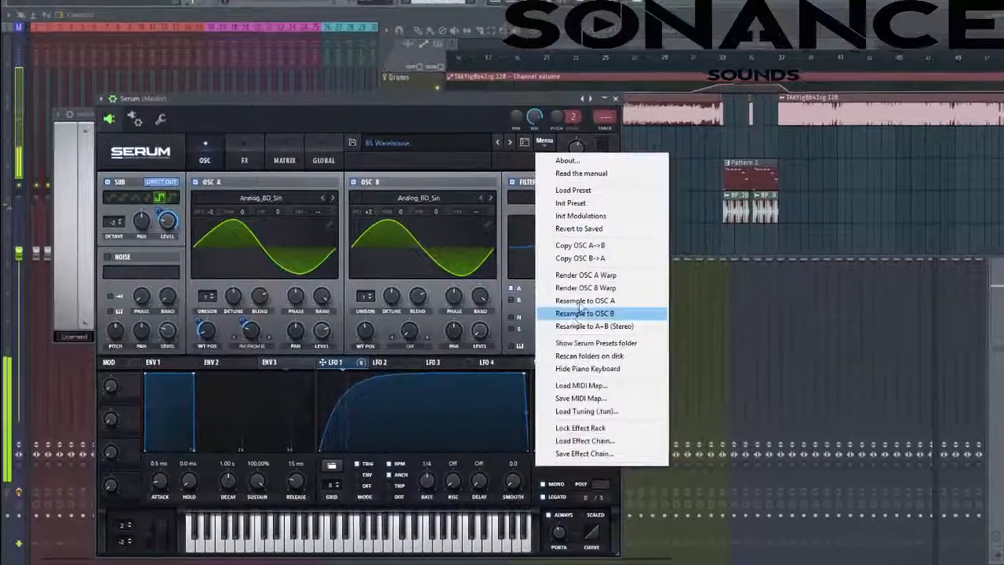
click(562, 208)
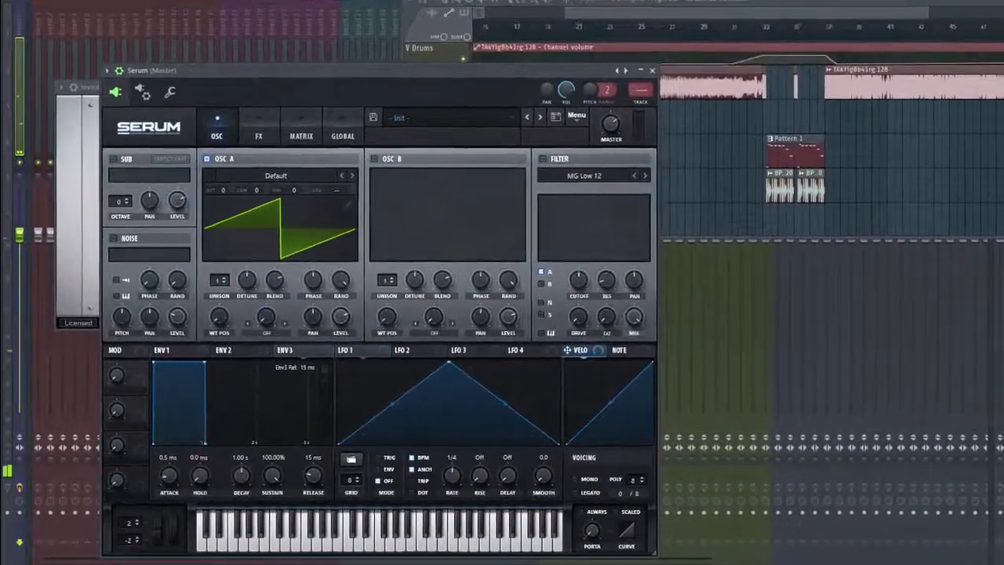
Load the Analog_BD_Sin wavetable into oscillator A
click(287, 160)
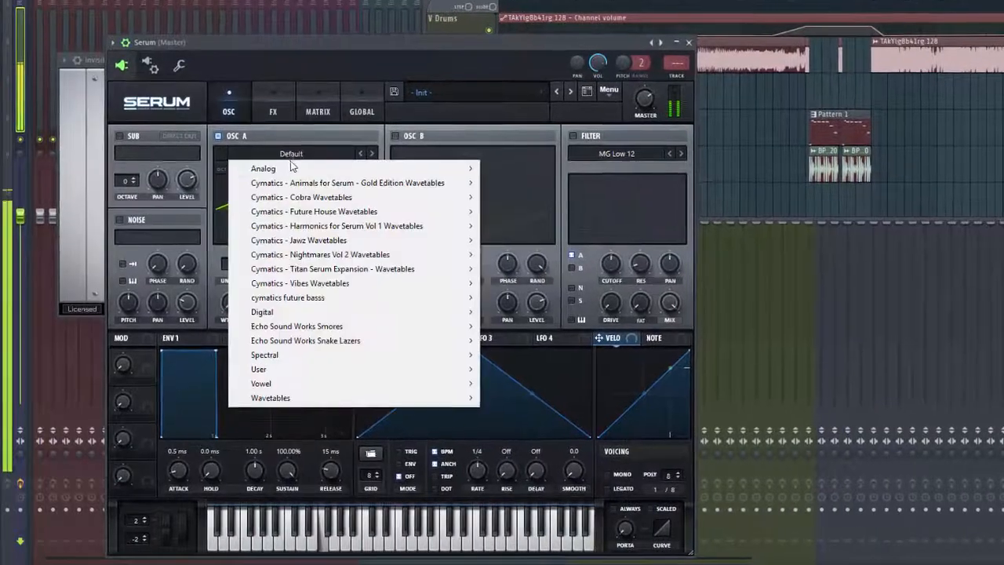
mouse_move(260, 173)
click(551, 181)
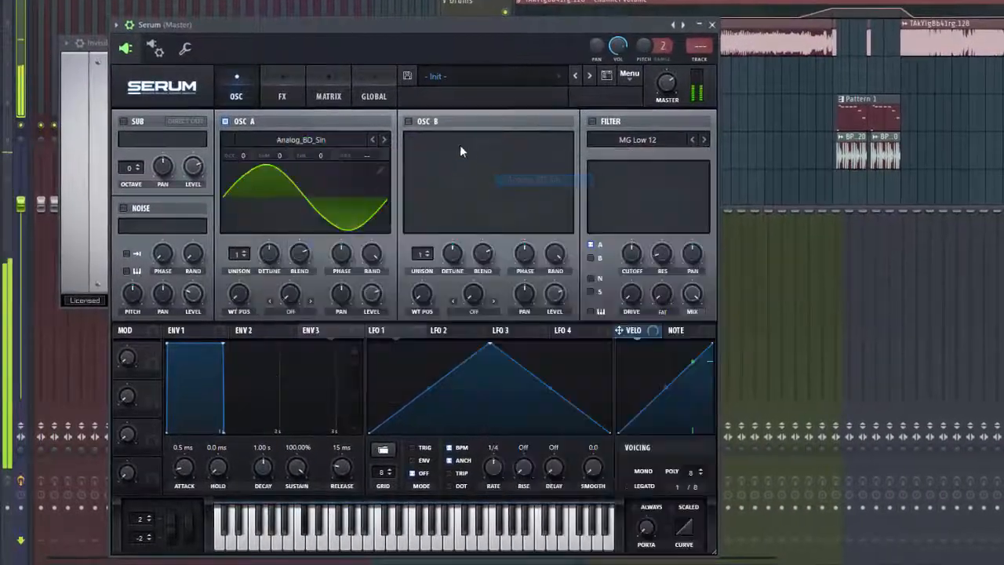
Enable oscillator B and load the Analog_BD_Sin wavetable into it
click(408, 122)
click(466, 139)
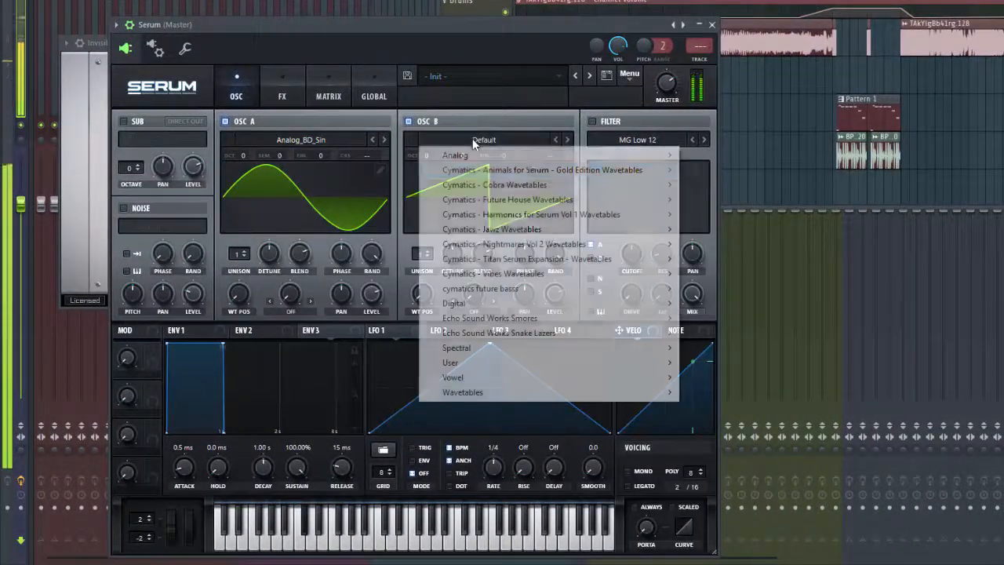
mouse_move(549, 155)
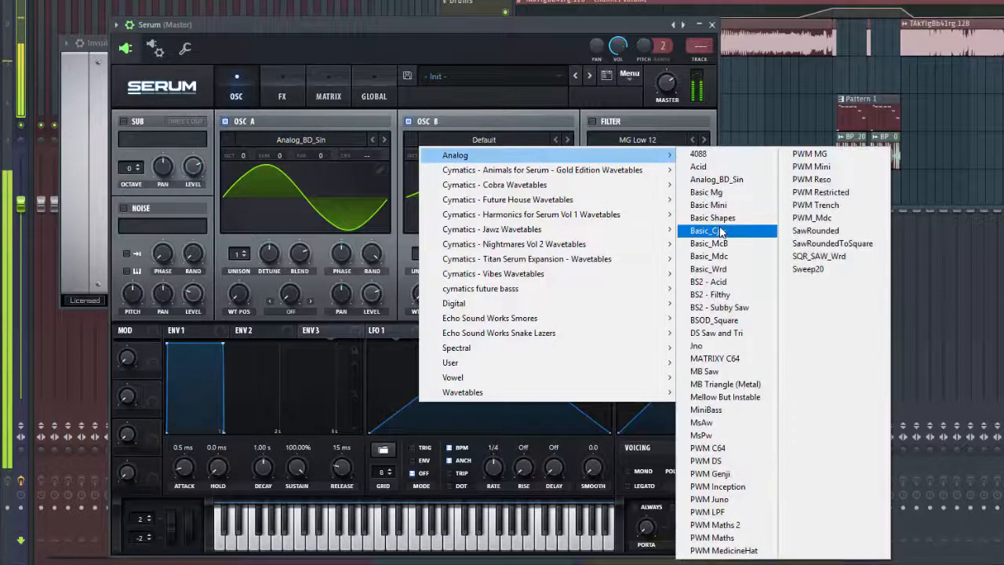
click(720, 179)
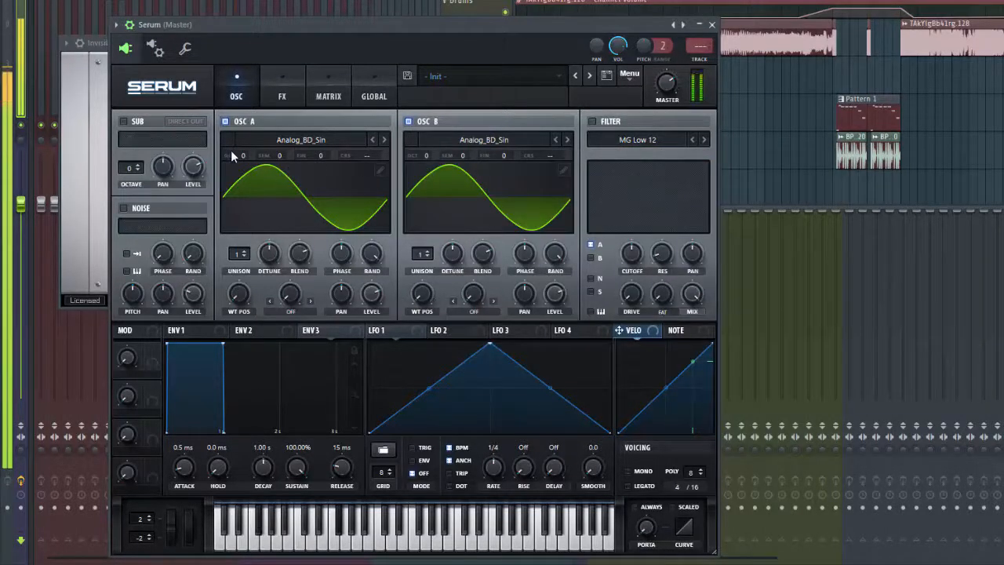
Set oscillator A to octave -2 with FM (from B) warp, and oscillator B to octave +2 and semitone +7
drag(240, 156, 241, 197)
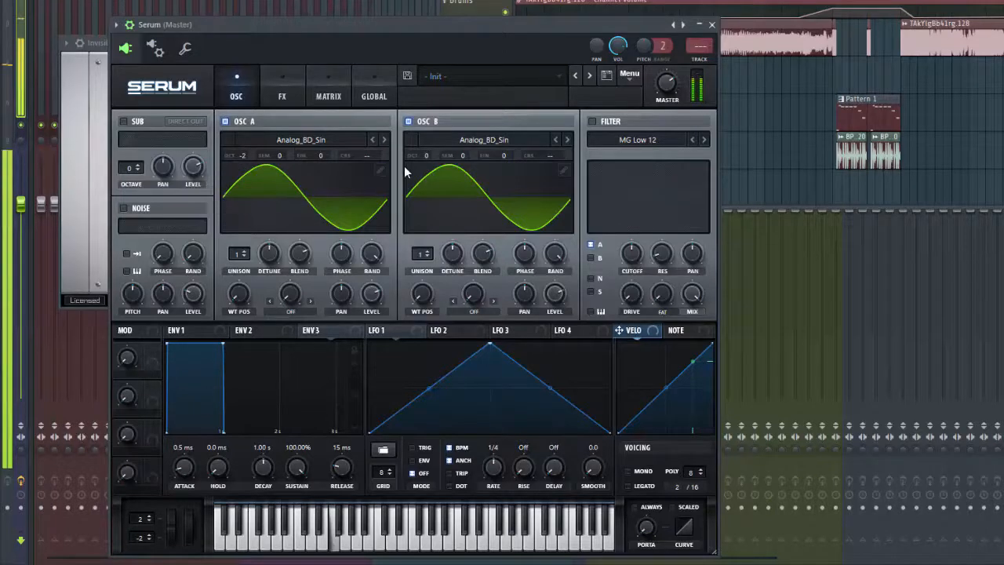
drag(424, 157, 472, 131)
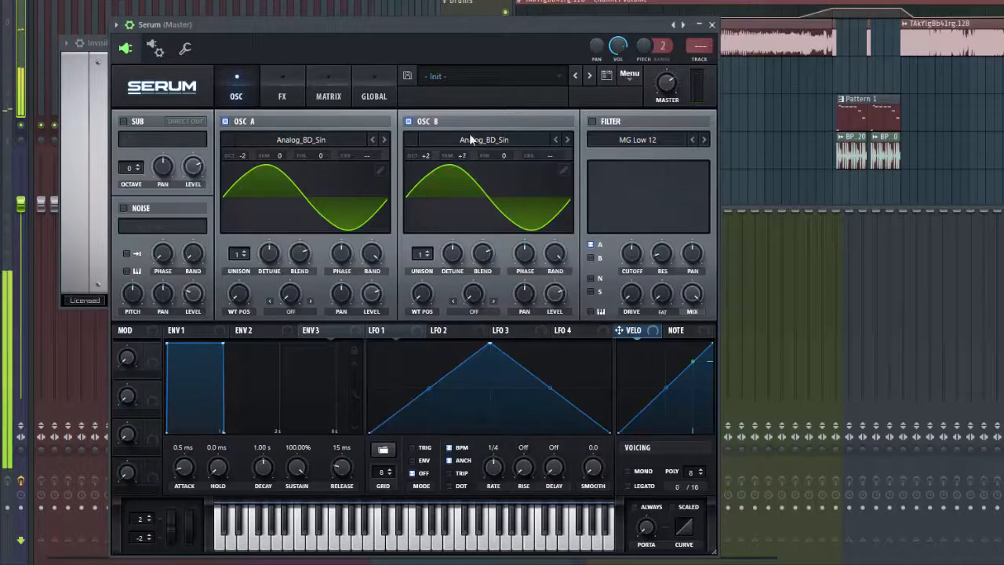
click(290, 311)
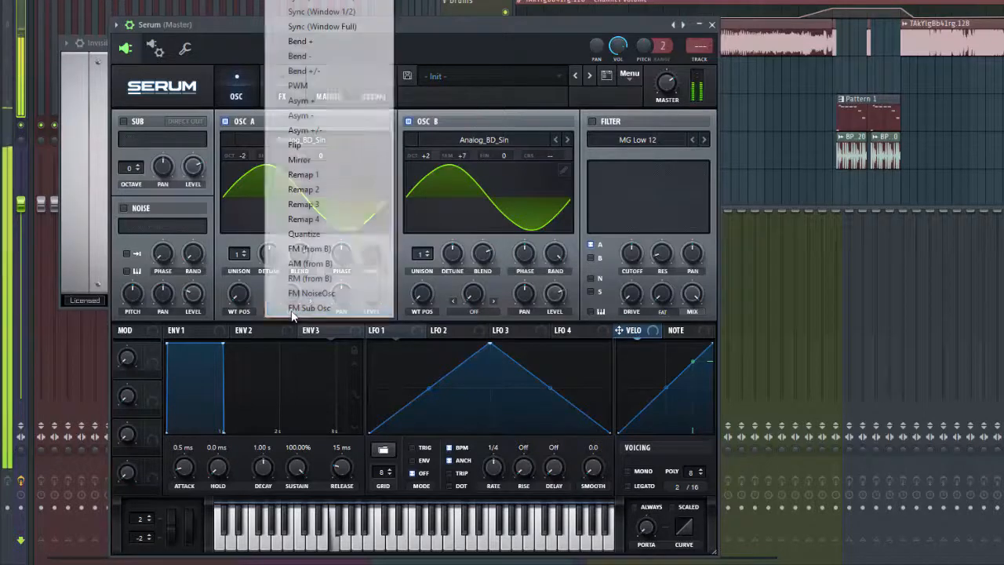
click(309, 248)
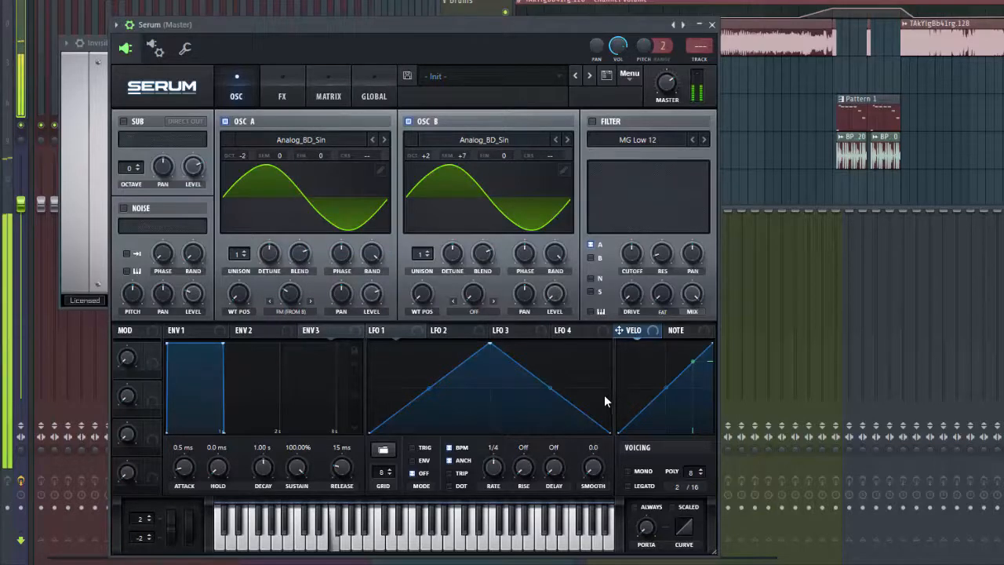
Shape LFO 1 as a curved rise held at maximum, and modulate oscillator A's wavetable position by about 11 and its FM warp amount with it
drag(602, 395, 598, 335)
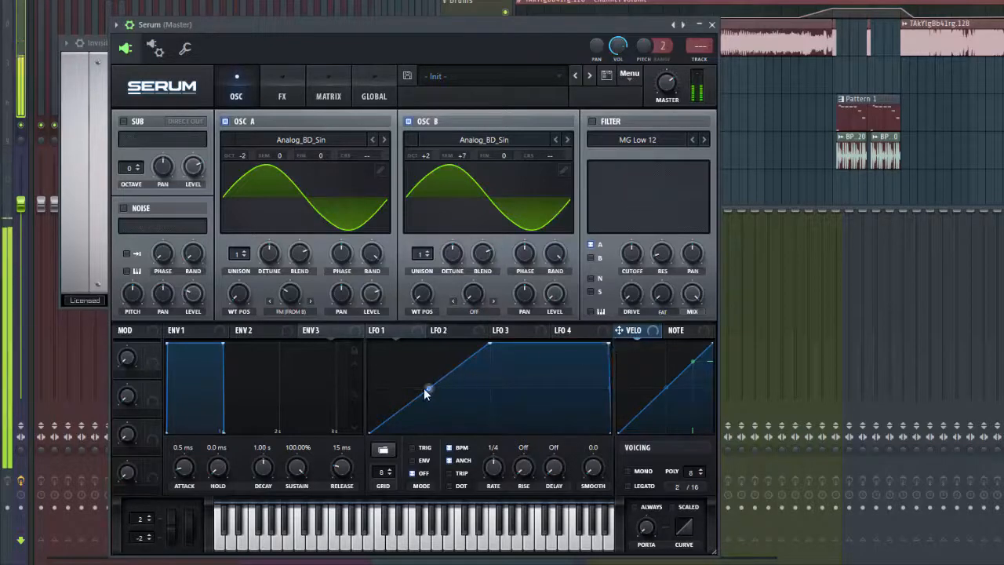
drag(427, 388, 426, 373)
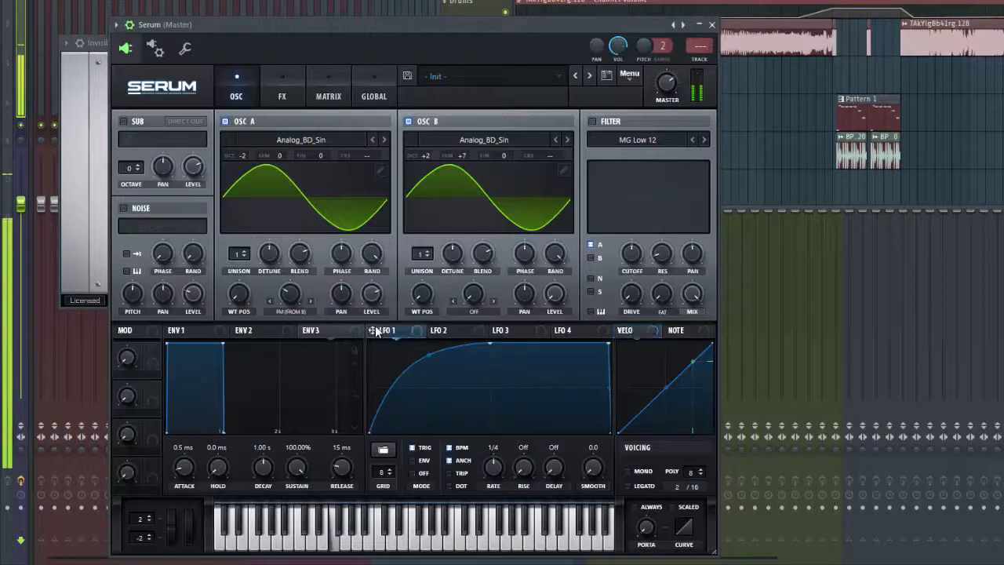
drag(379, 330, 237, 296)
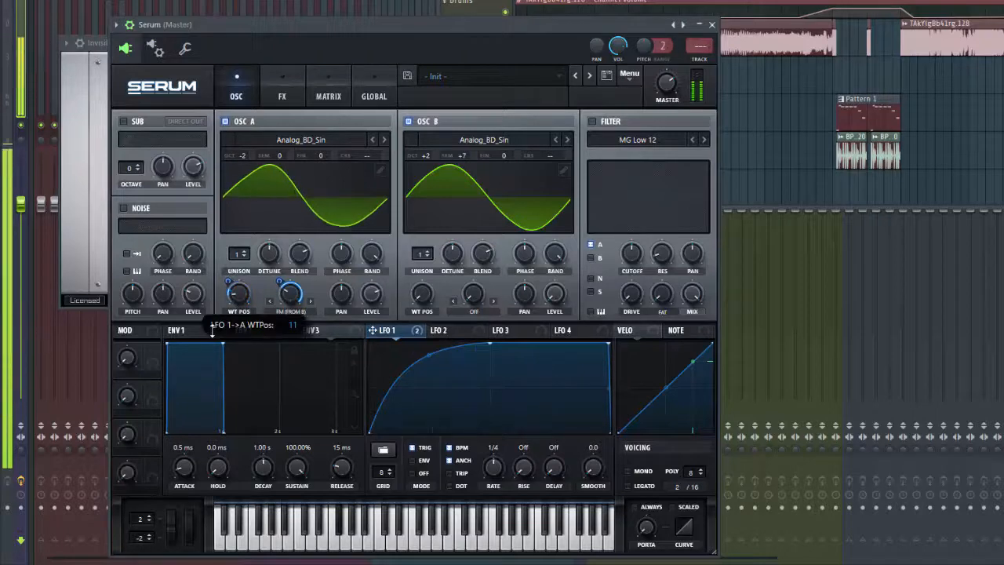
drag(282, 282, 269, 310)
Enable the filter and set its type to Band 24
click(592, 121)
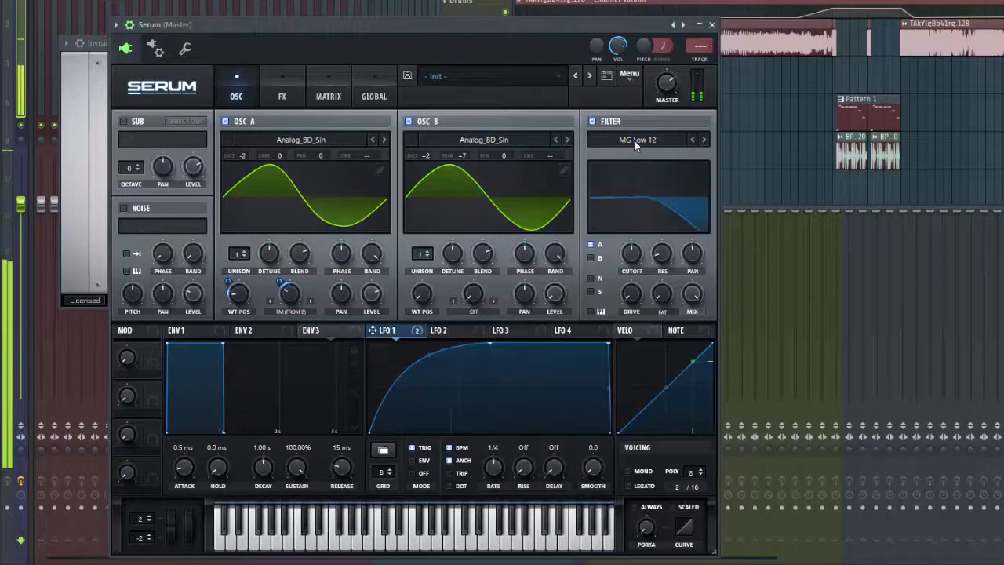
click(634, 140)
mouse_move(639, 159)
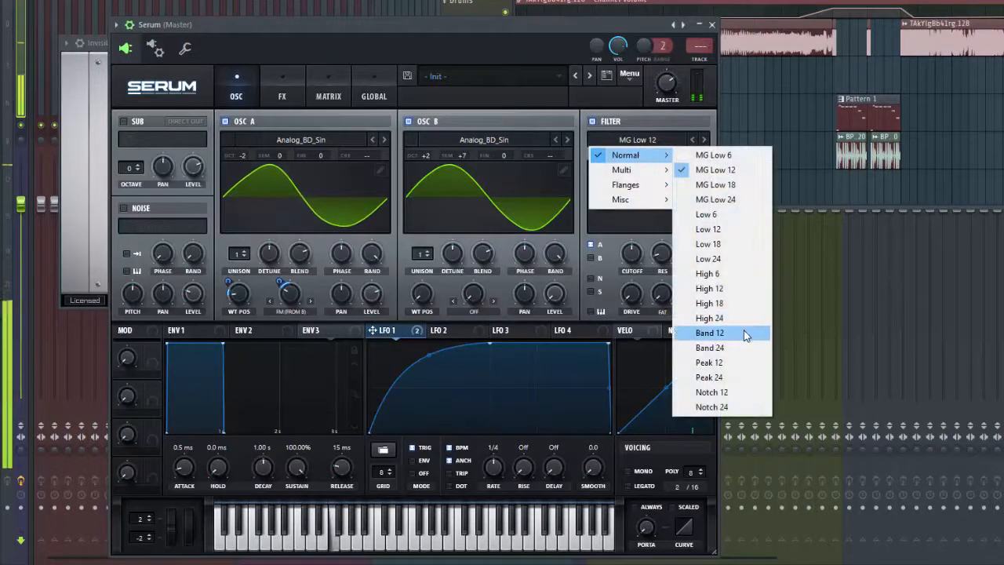
click(728, 348)
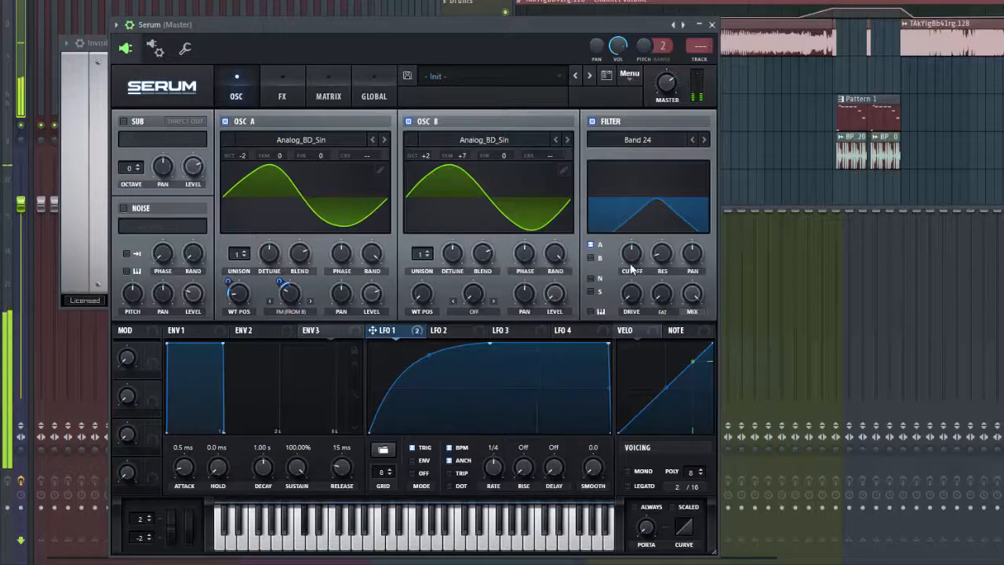
Adjust the filter's cutoff and drive and lower its mix
drag(634, 277, 640, 227)
drag(693, 296, 690, 311)
mouse_move(630, 295)
mouse_down()
mouse_move(630, 278)
mouse_move(622, 308)
mouse_up()
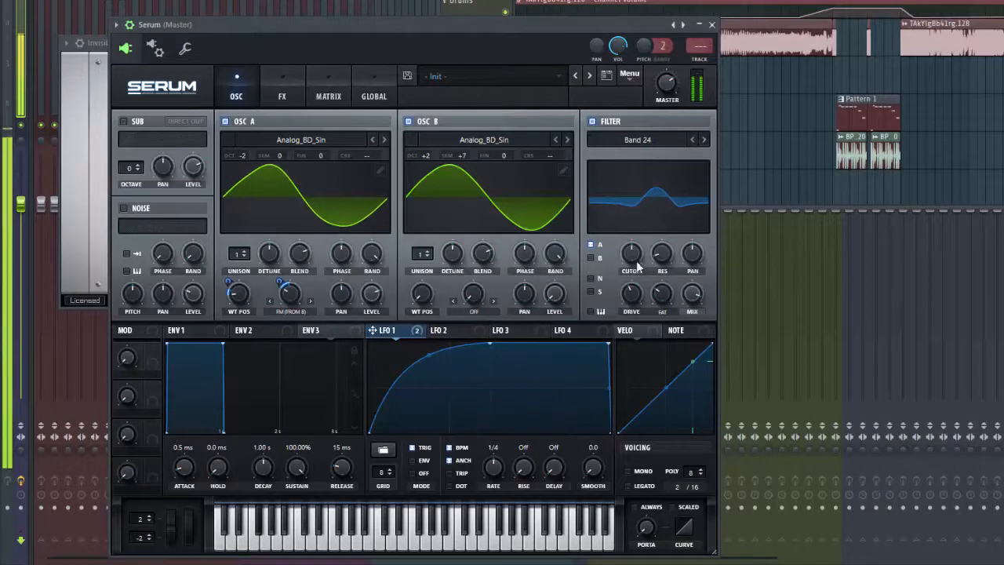
drag(694, 294, 690, 317)
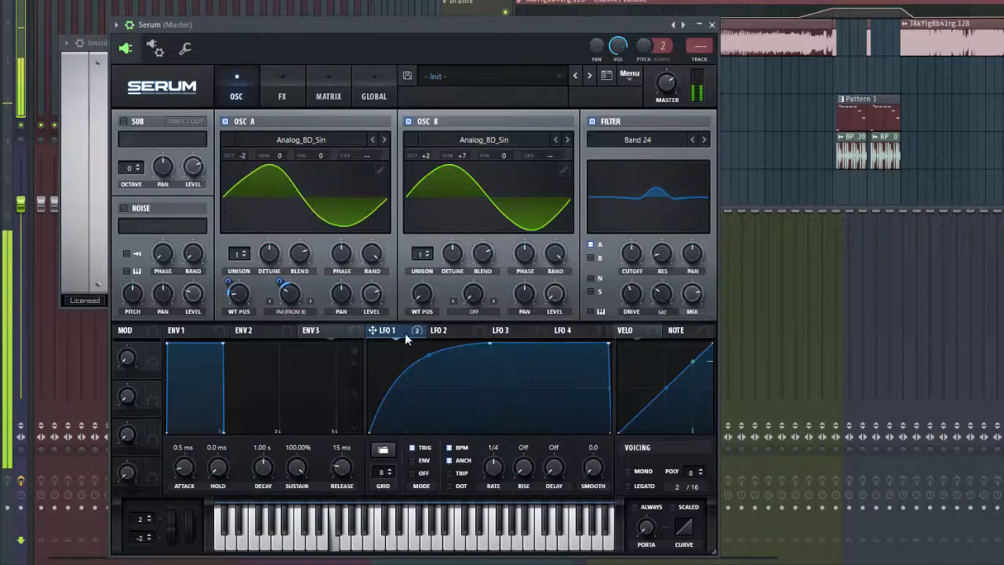
Modulate the filter cutoff with LFO 1, check the modulation matrix, and reduce the cutoff modulation amount
drag(619, 254, 630, 255)
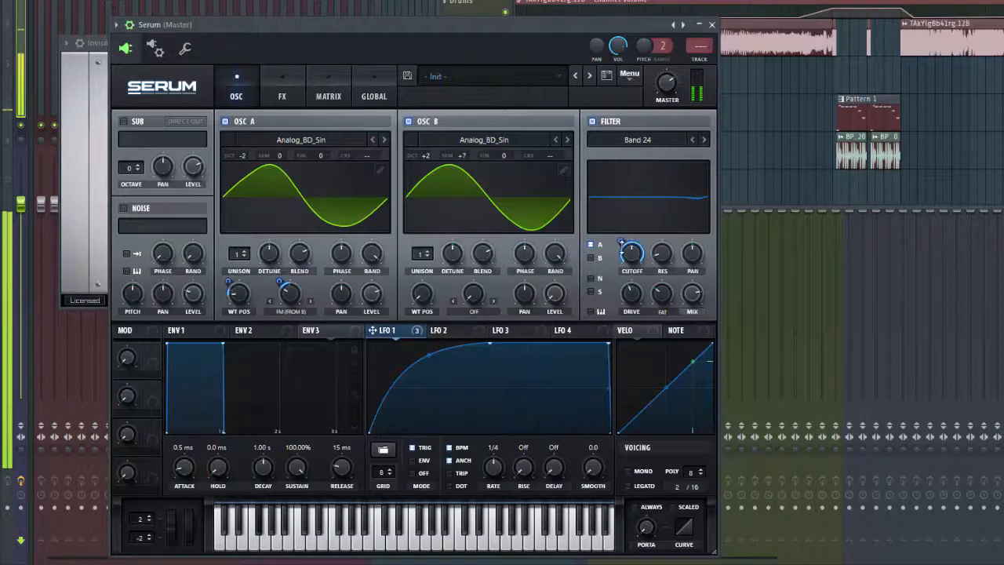
click(327, 76)
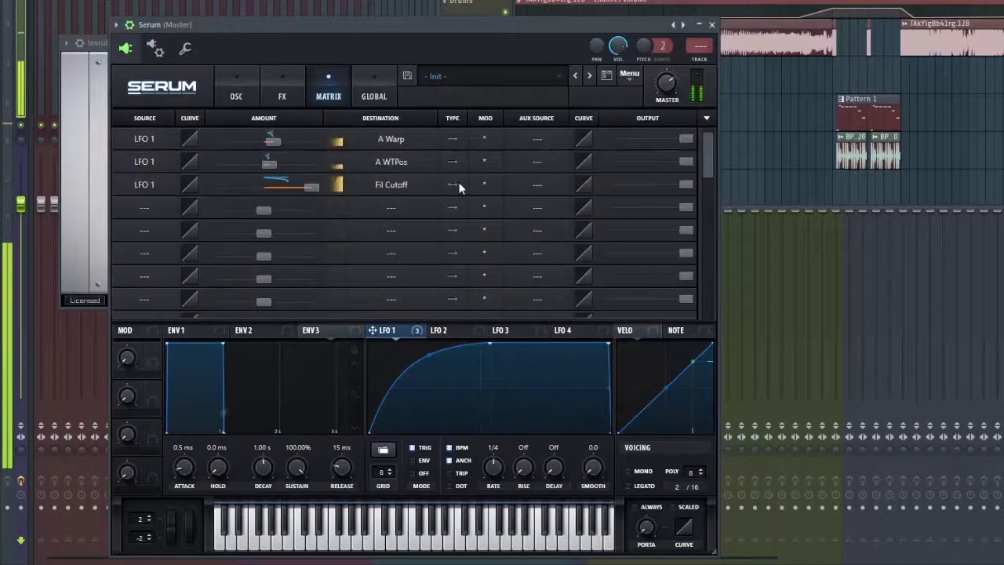
click(238, 88)
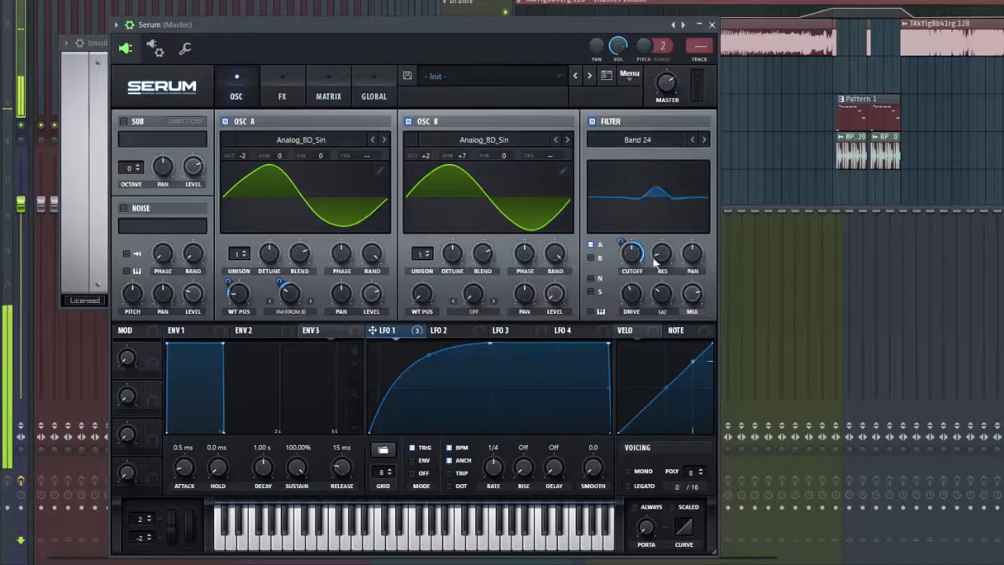
drag(621, 241, 605, 280)
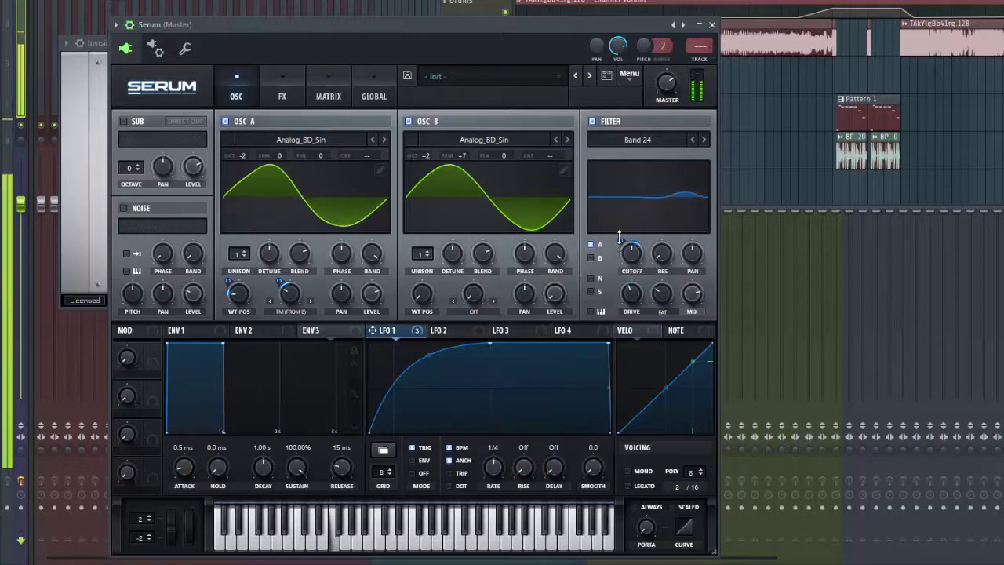
Enable the sub oscillator with direct out, a square waveform and octave -2
click(123, 122)
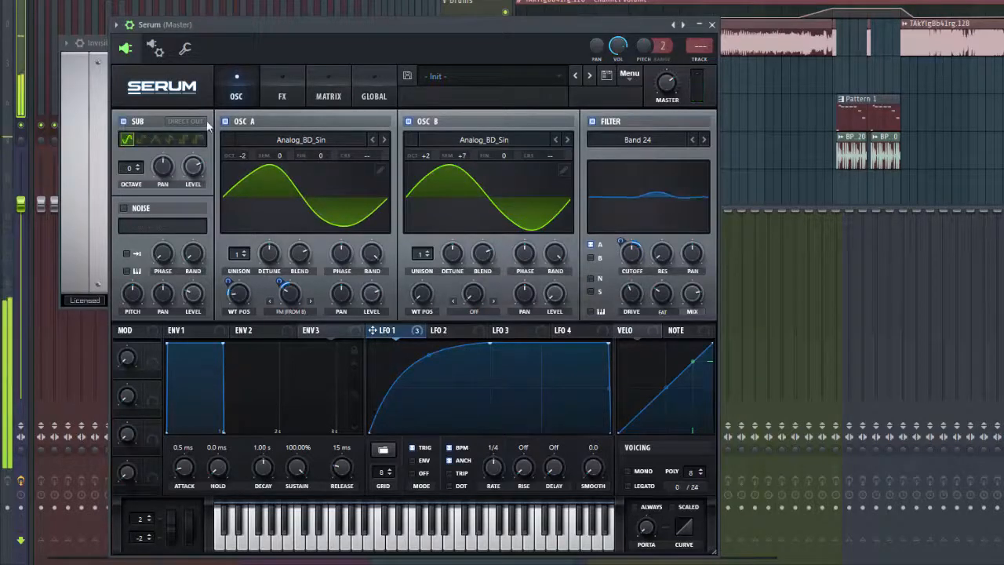
click(187, 122)
click(183, 139)
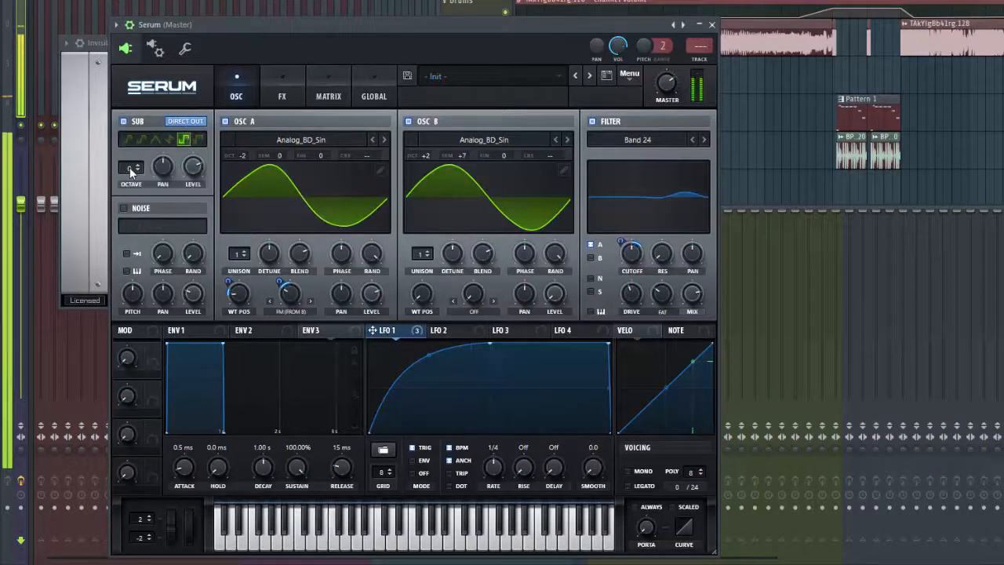
drag(130, 167, 122, 185)
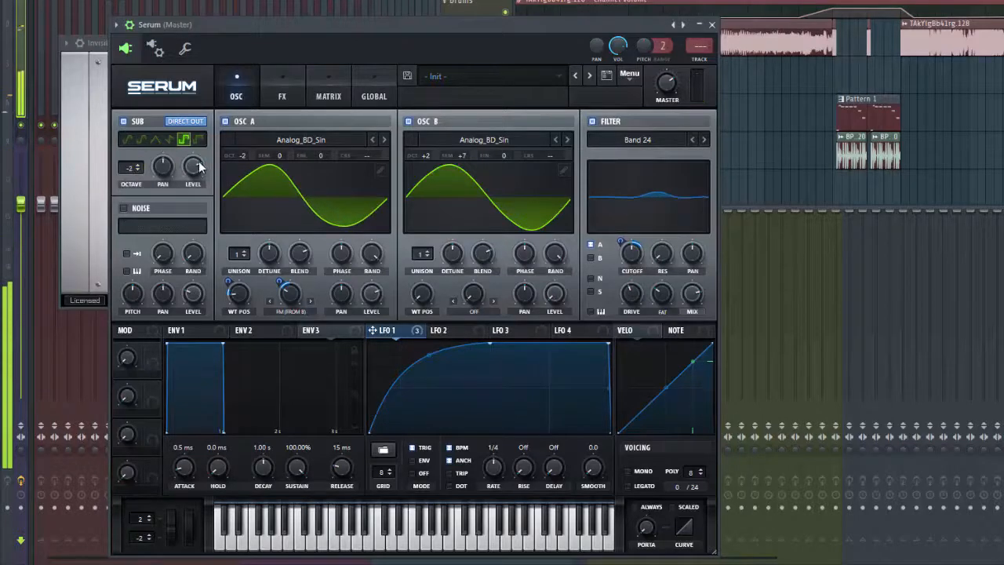
Modulate the sub oscillator's level with LFO 1 and slightly raise oscillator B's wavetable position
drag(373, 330, 191, 163)
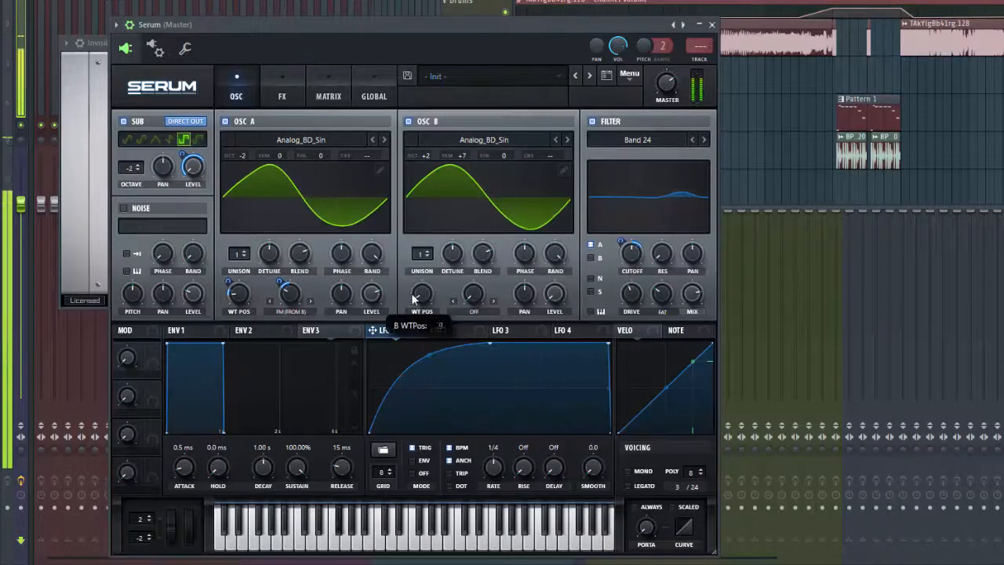
drag(415, 292, 408, 262)
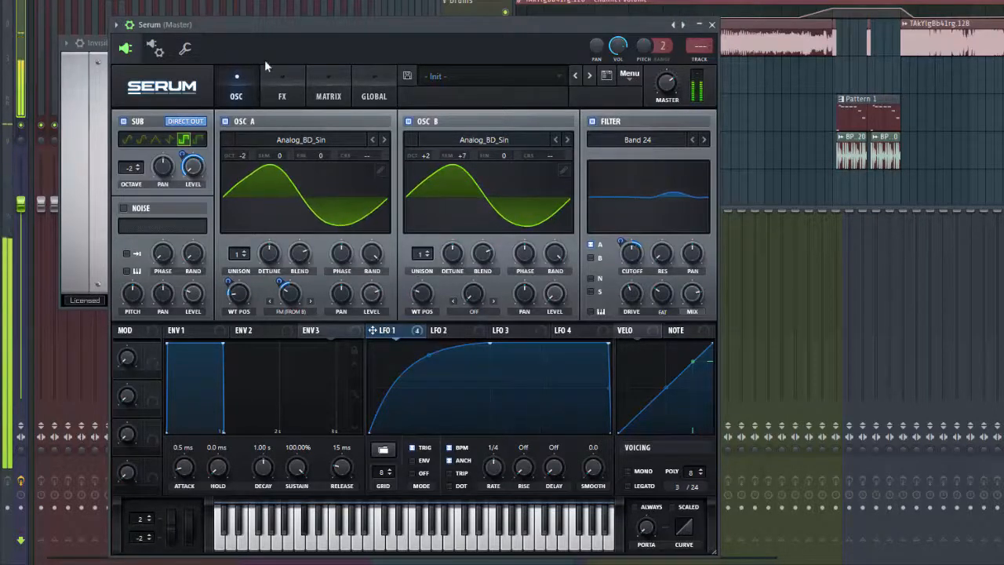
Enable the Hyper/Dimension effect
click(282, 91)
click(128, 124)
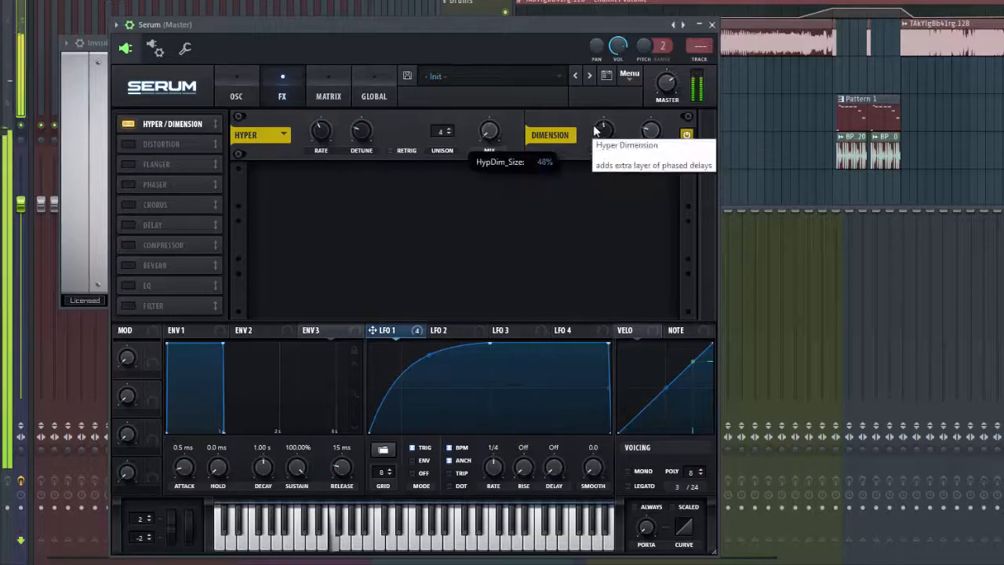
Enable a Diode 2 distortion, lower its mix to about half, and modulate its drive with LFO 1 by about 38
click(168, 146)
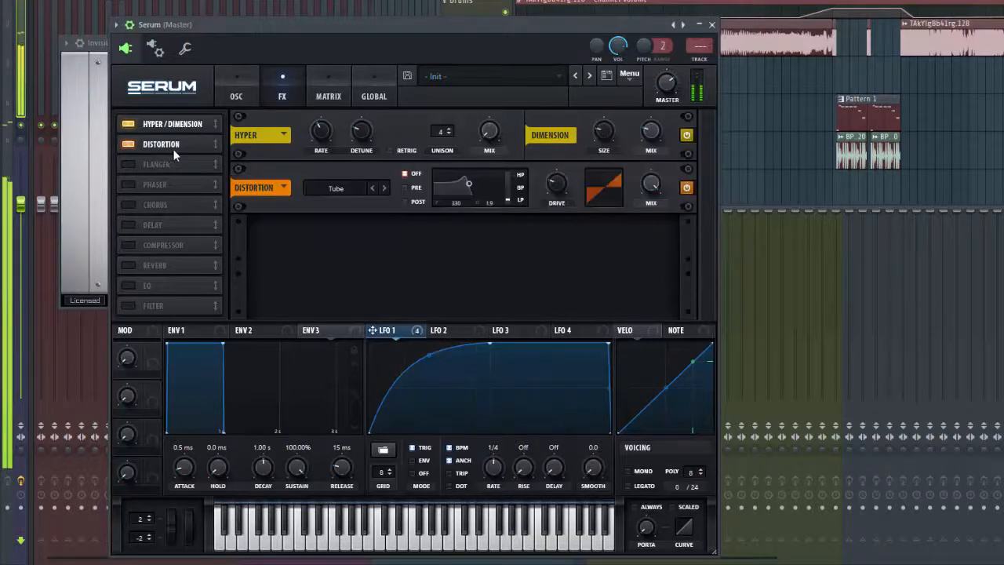
click(346, 188)
click(352, 262)
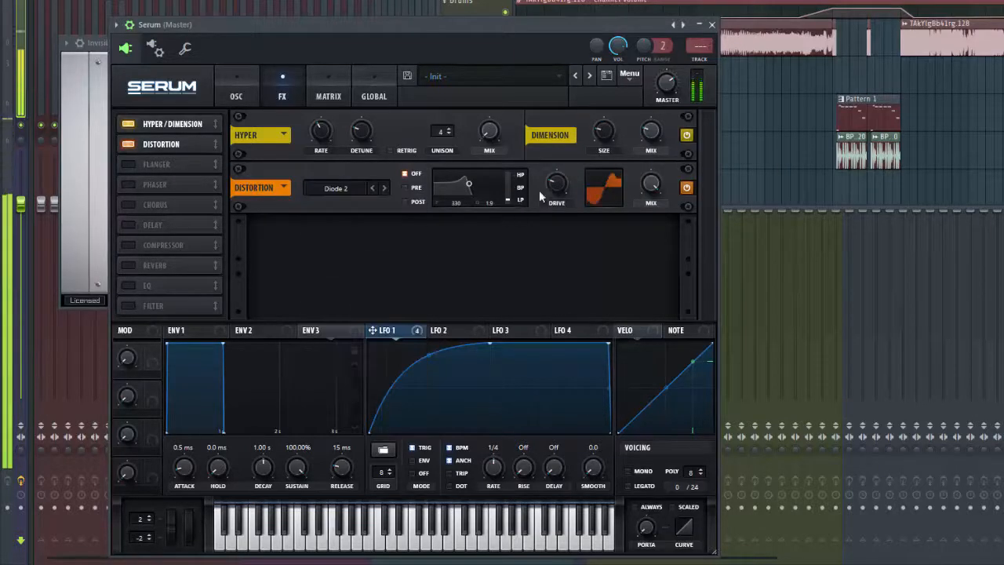
drag(653, 184, 635, 232)
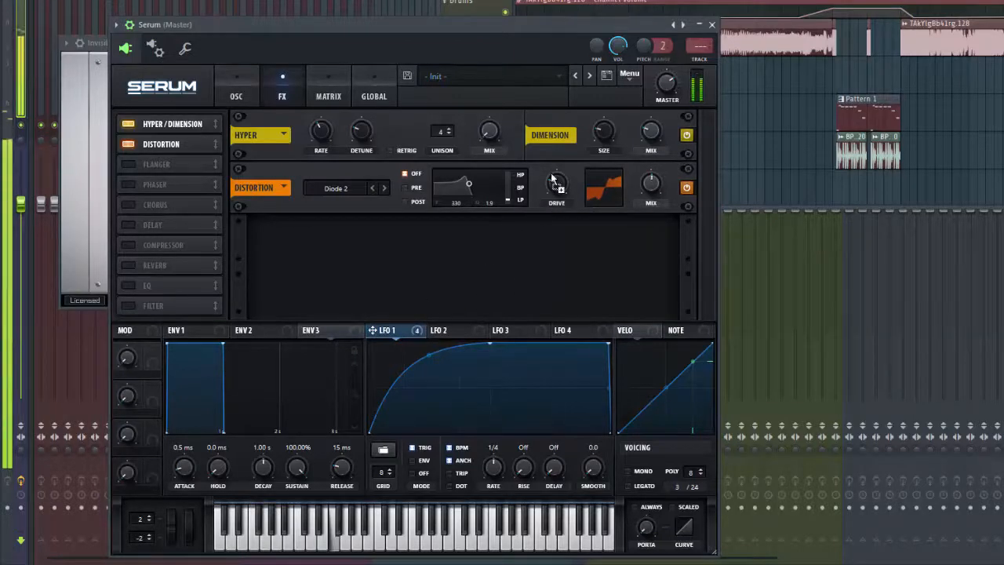
drag(543, 175, 544, 196)
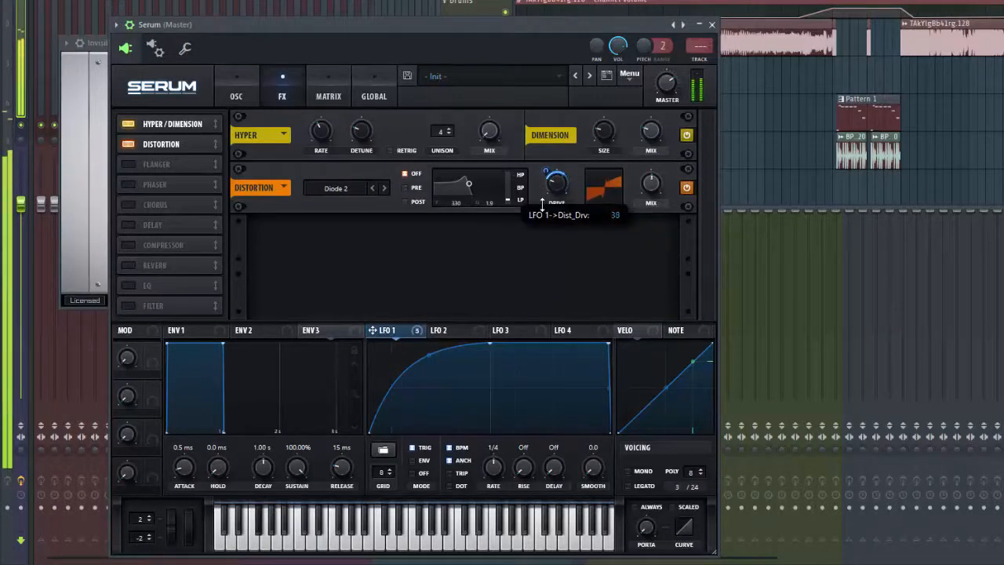
Enable the compressor in multiband mode and adjust its threshold
click(129, 245)
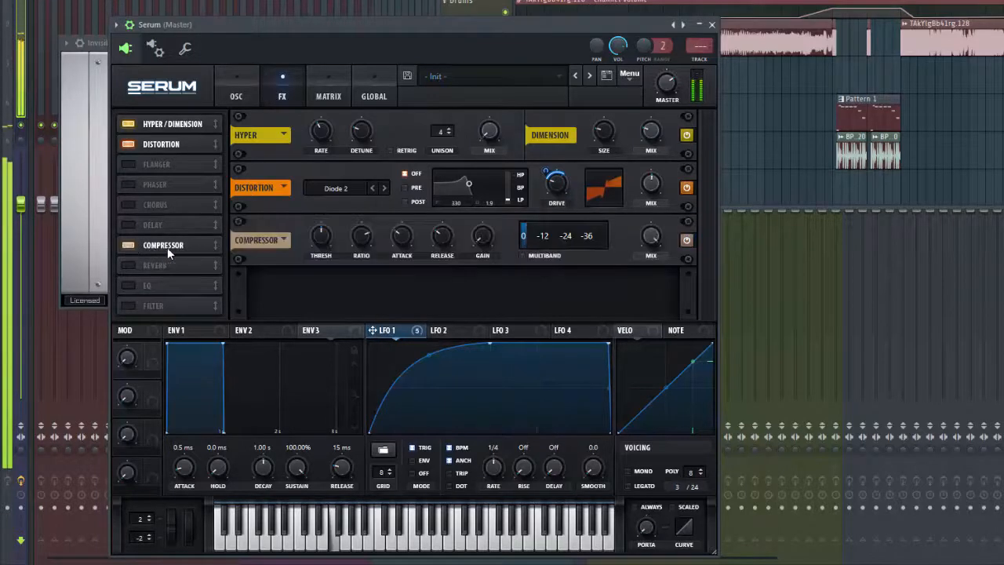
click(523, 256)
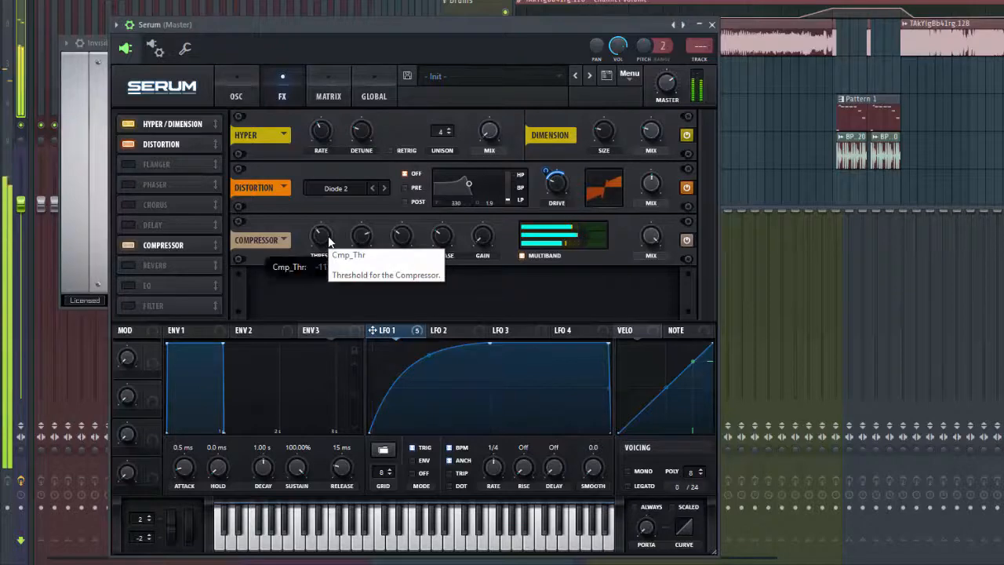
Enable the EQ above the reverb, give its low band a low-cut shape, and modulate the low frequency slightly with LFO 1
click(126, 286)
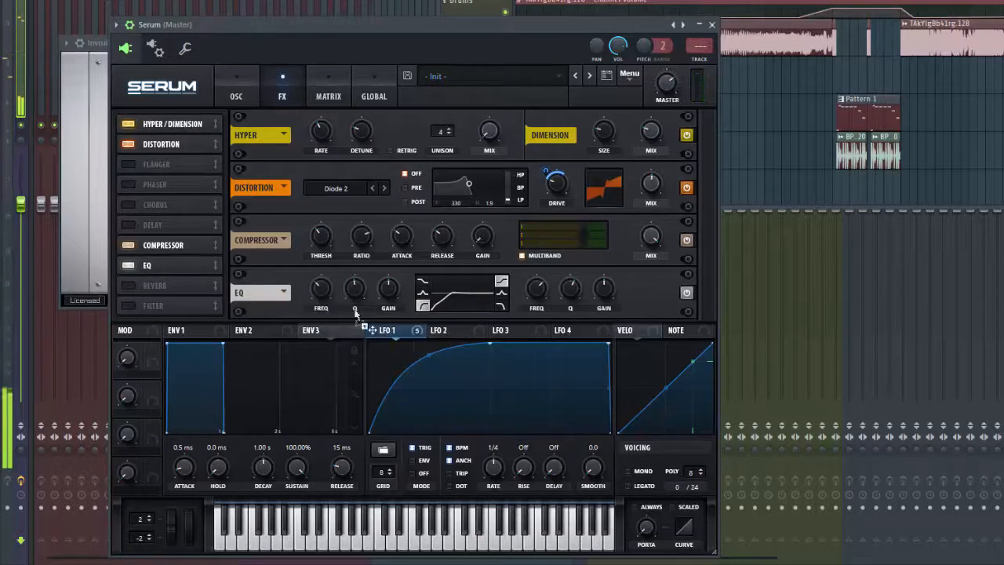
drag(321, 290, 310, 363)
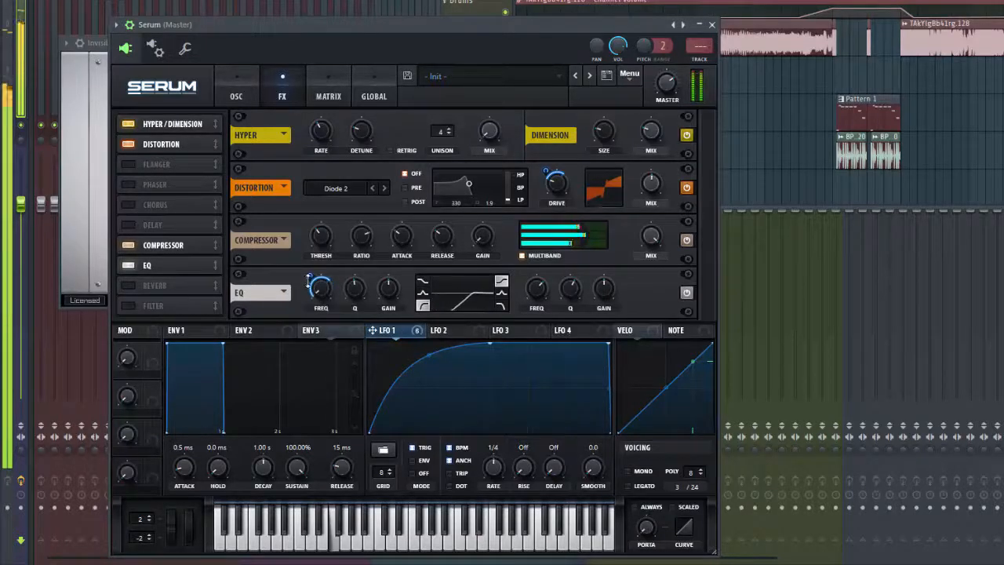
drag(308, 281, 305, 310)
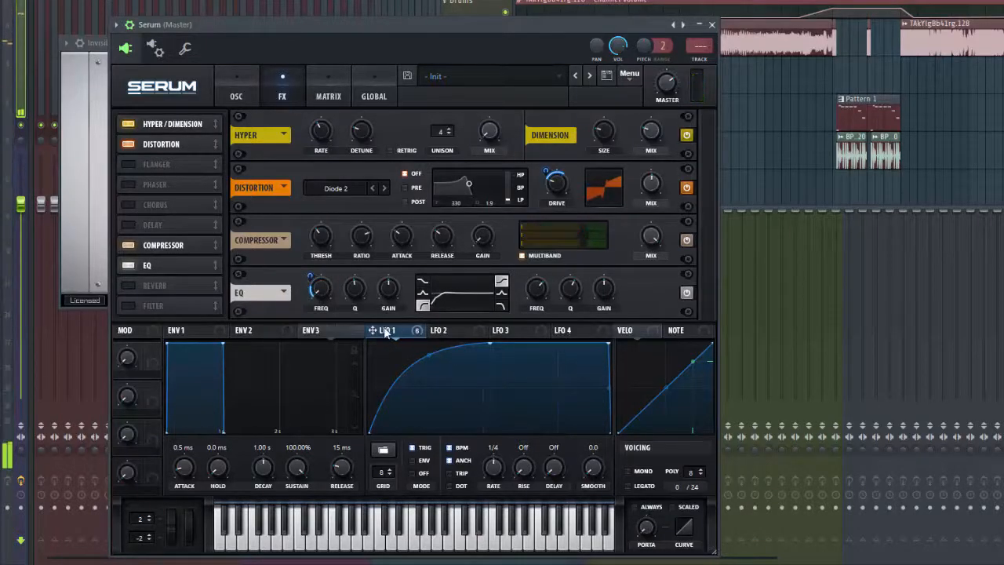
Modulate the EQ's high-band gain with LFO 1, make that modulation unidirectional, and reduce its amount
drag(374, 330, 594, 314)
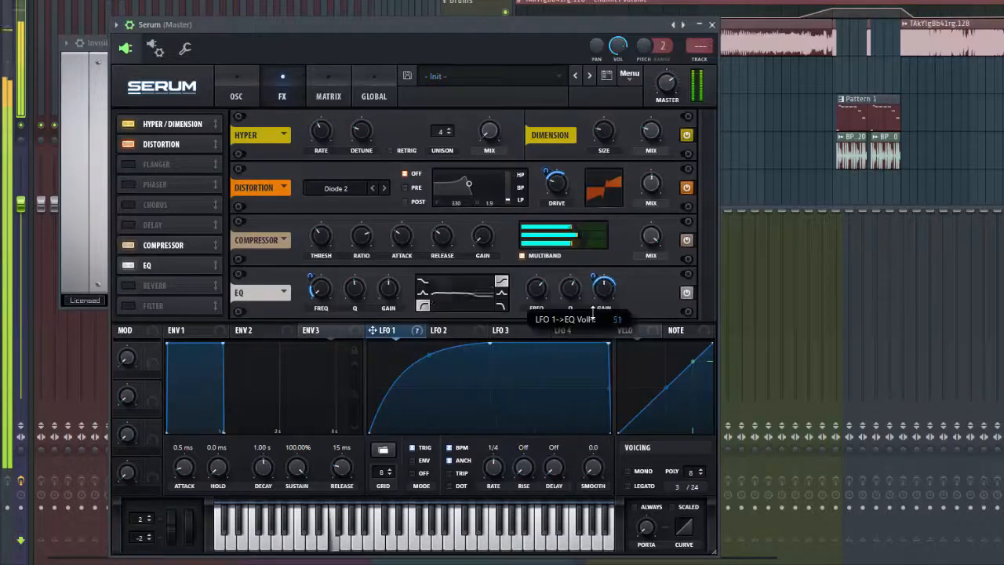
click(323, 99)
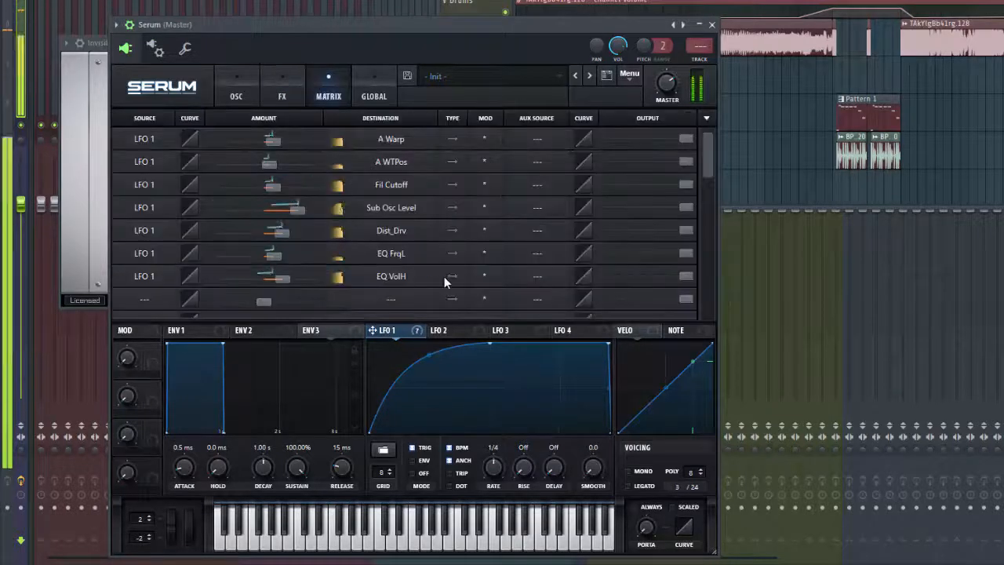
click(243, 90)
click(293, 85)
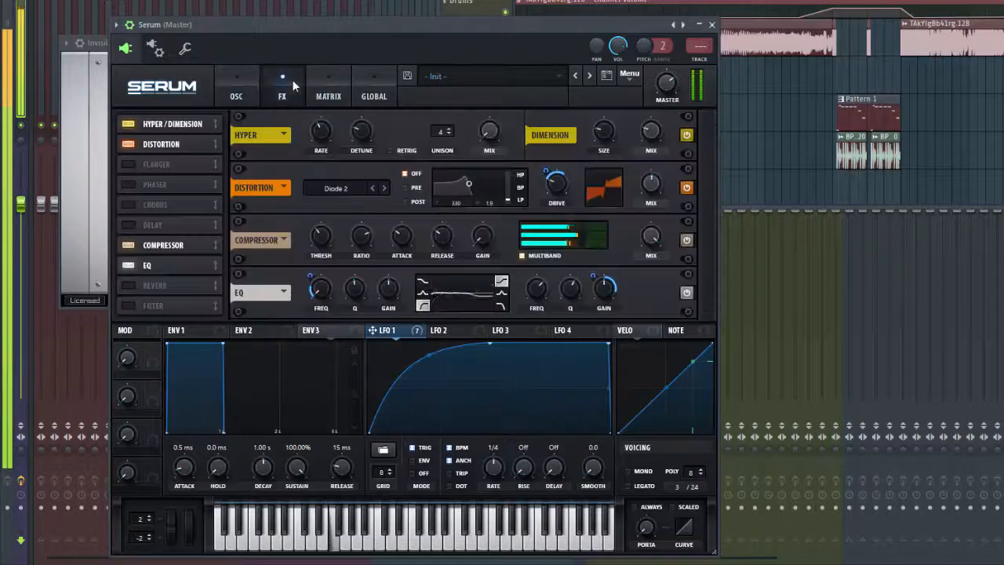
drag(593, 281, 589, 298)
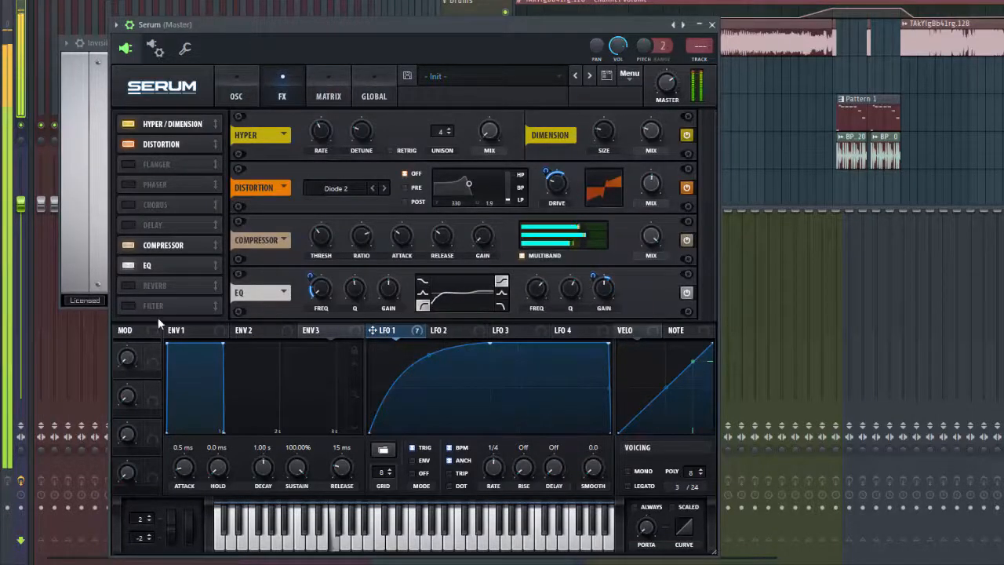
Enable the hall reverb, raise its low cut, and place it after the filter as the last effect in the chain
click(129, 284)
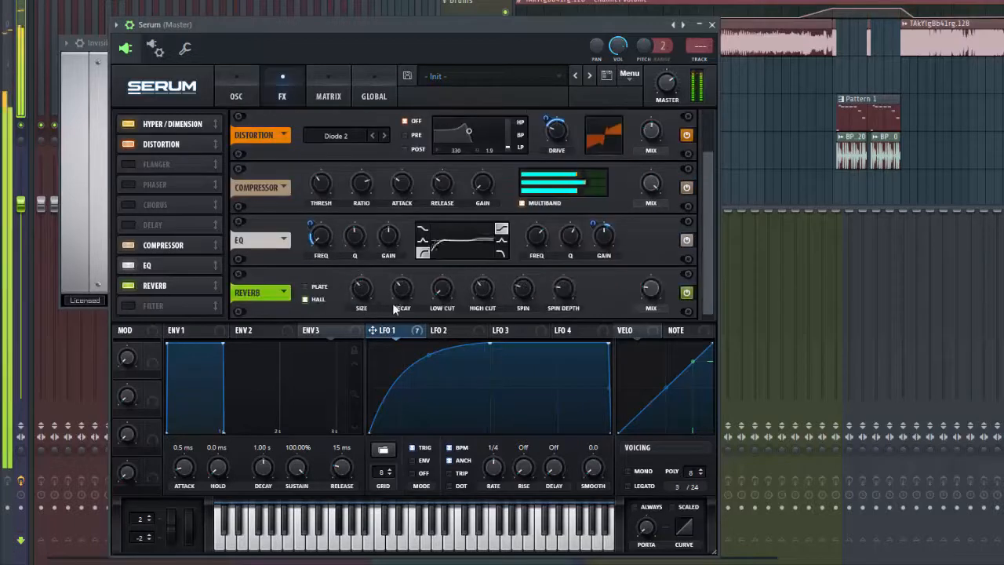
drag(147, 290, 146, 330)
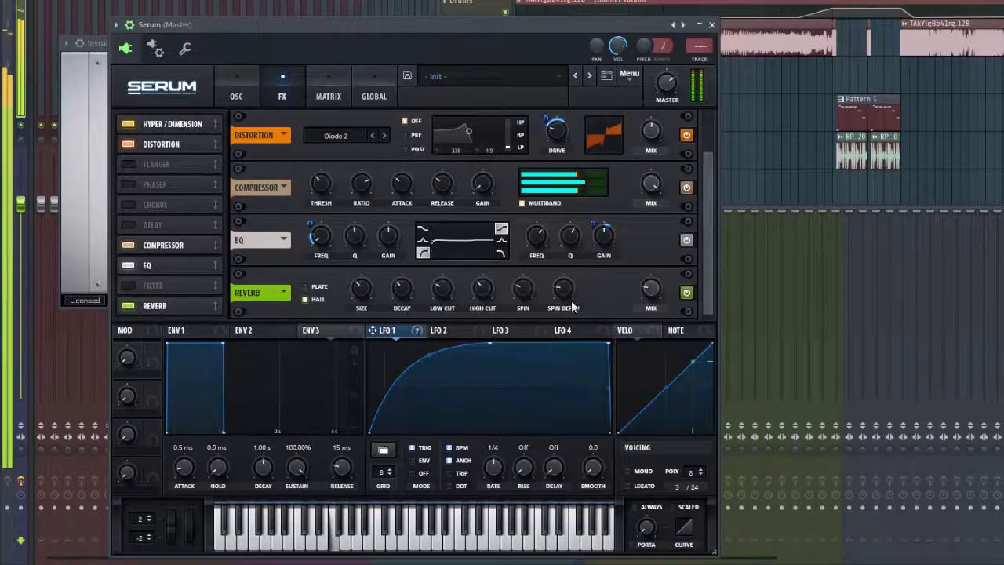
Enable the filter effect as MG Low 24 and modulate its cutoff with LFO 1 as a unidirectional modulation
click(132, 285)
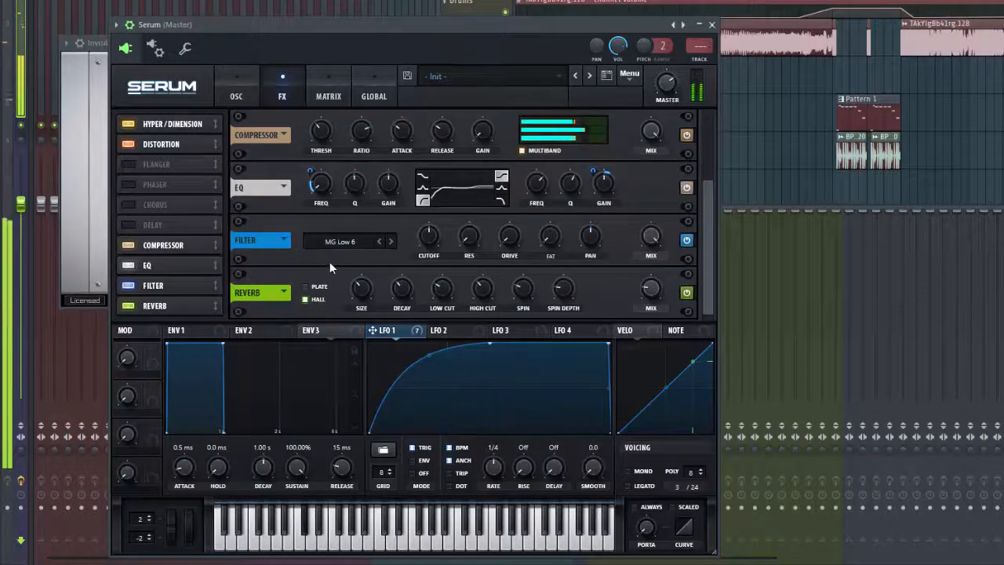
click(339, 243)
mouse_move(349, 257)
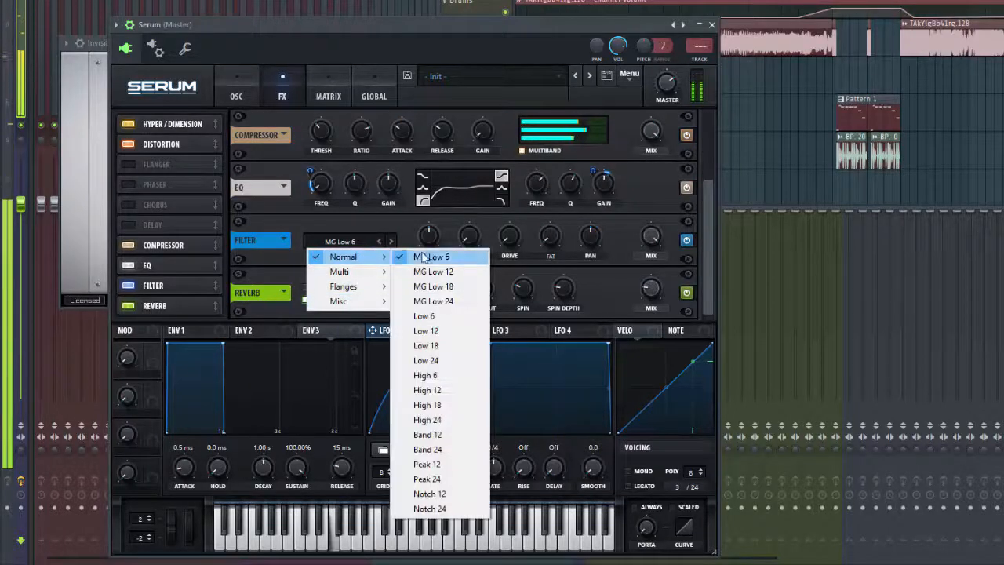
click(433, 301)
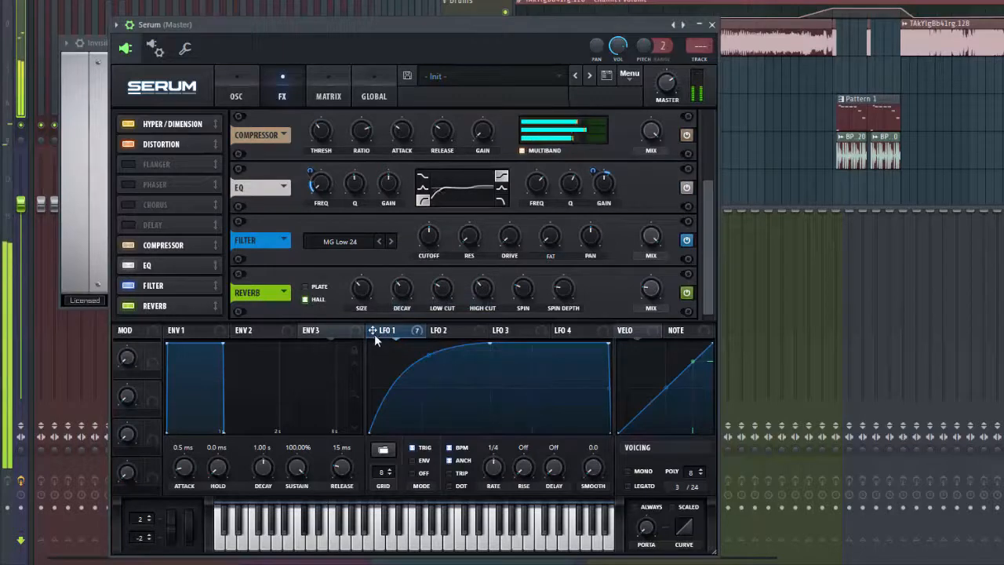
drag(374, 334, 429, 238)
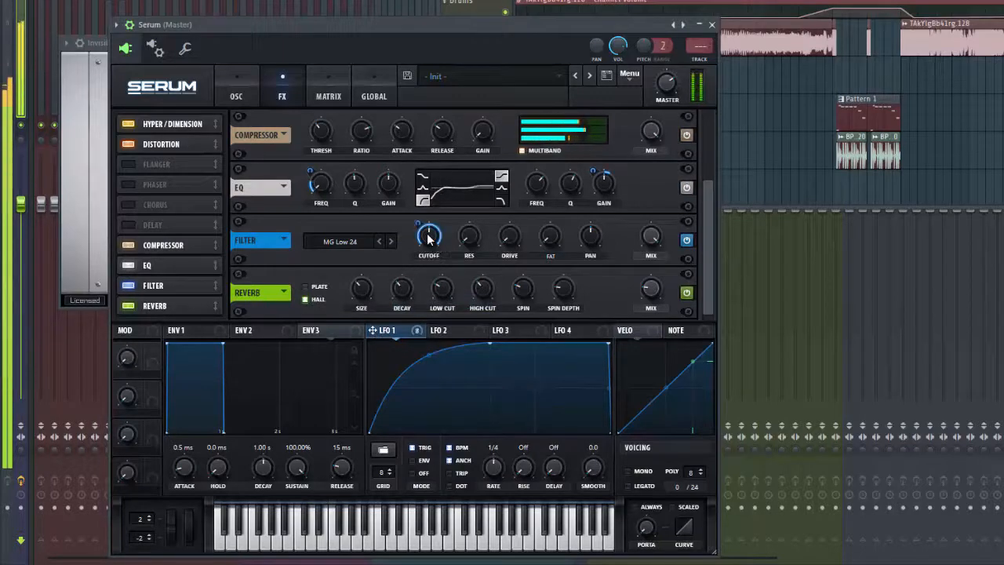
click(328, 87)
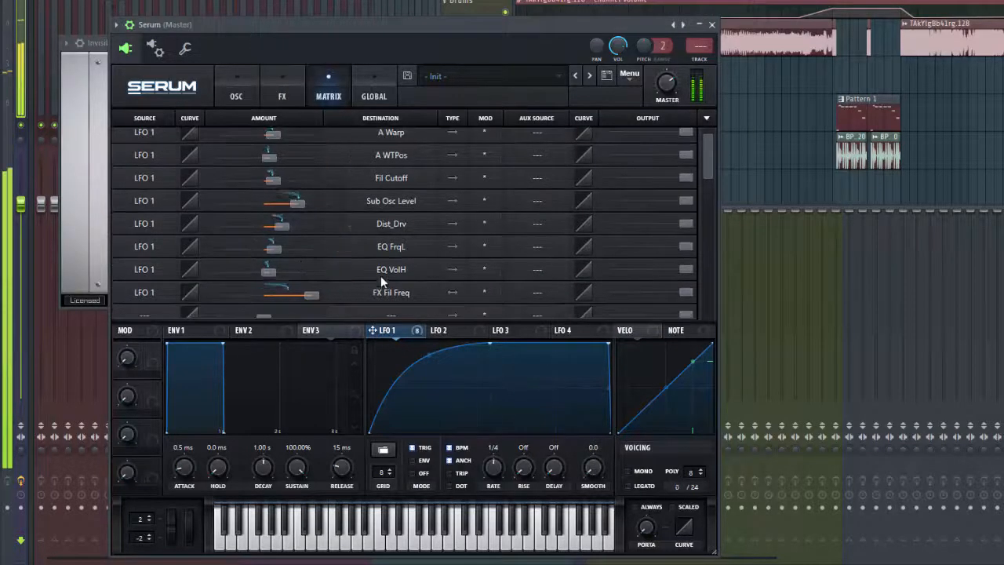
click(282, 92)
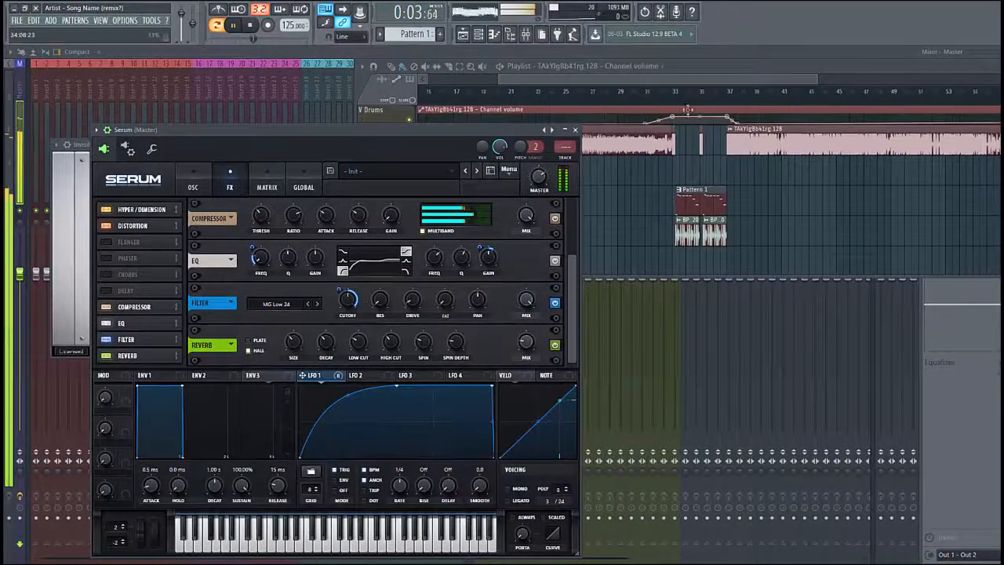
Play the song in the playlist from about bar 32 to hear the bass patch in context
click(663, 93)
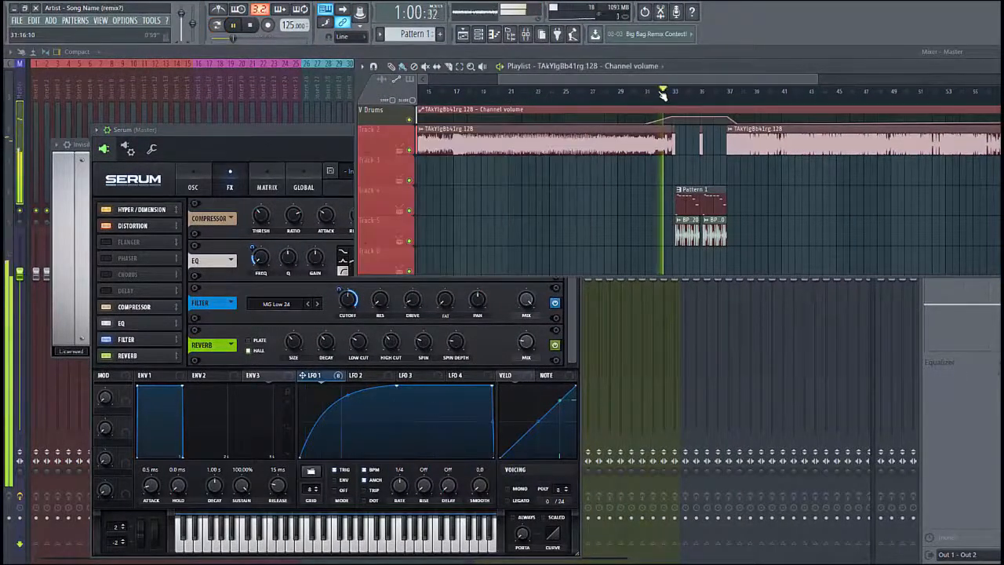